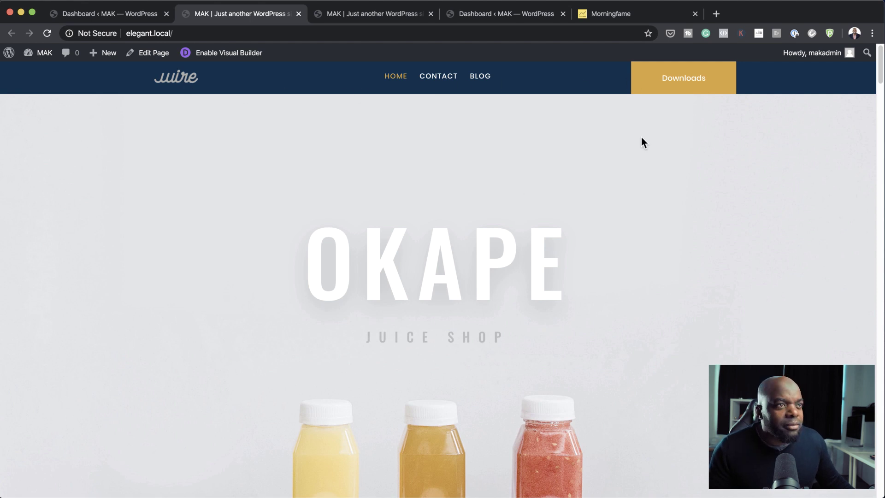
# - Scroll the OKAPE home page down and back up to watch the header scroll away
pyautogui.scroll(-2, 473, 223)
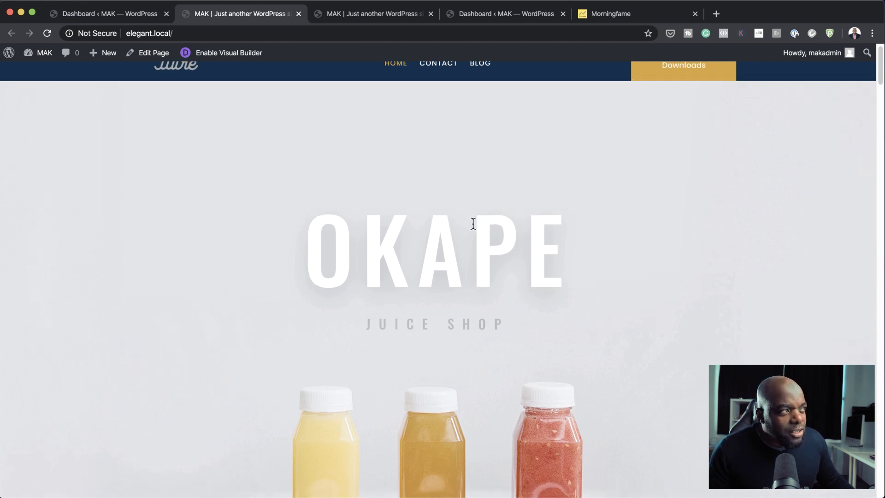
pyautogui.scroll(-3, 474, 222)
pyautogui.scroll(-10, 474, 222)
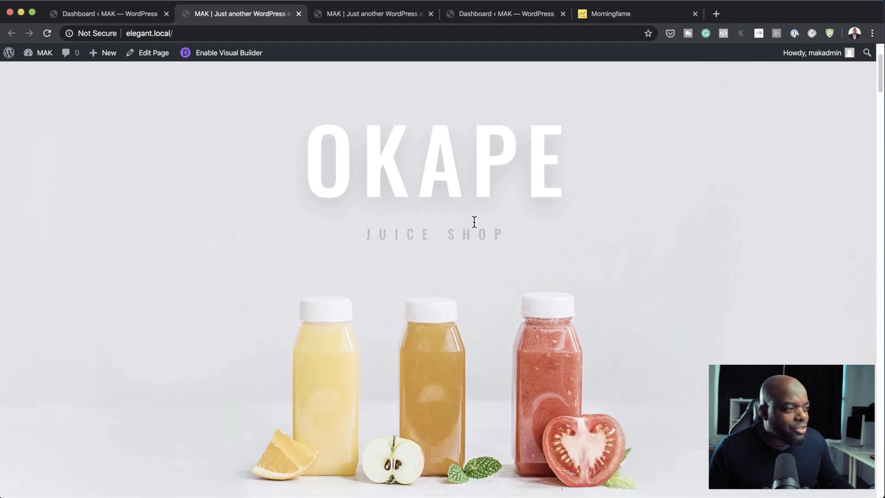
pyautogui.scroll(15, 473, 222)
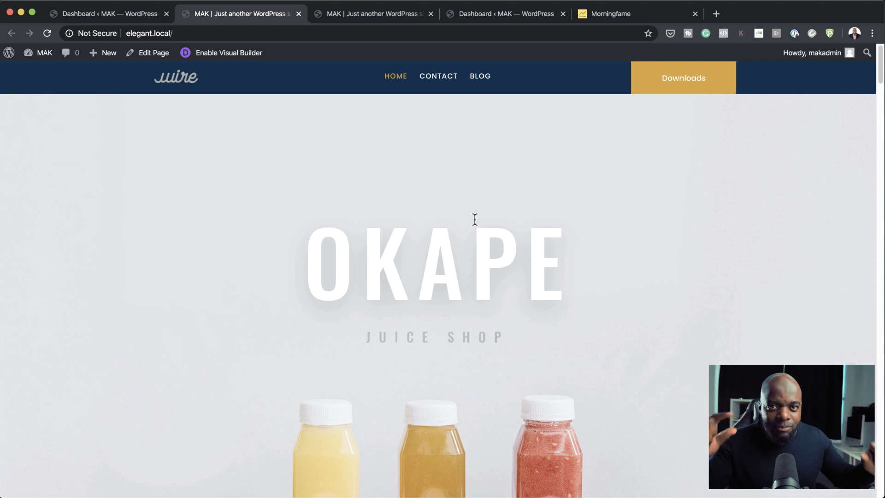
pyautogui.click(392, 17)
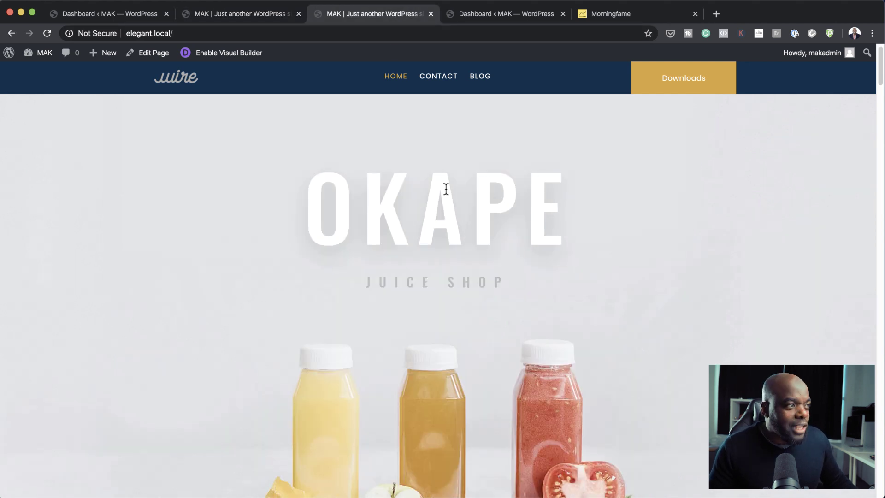
pyautogui.scroll(-3, 501, 189)
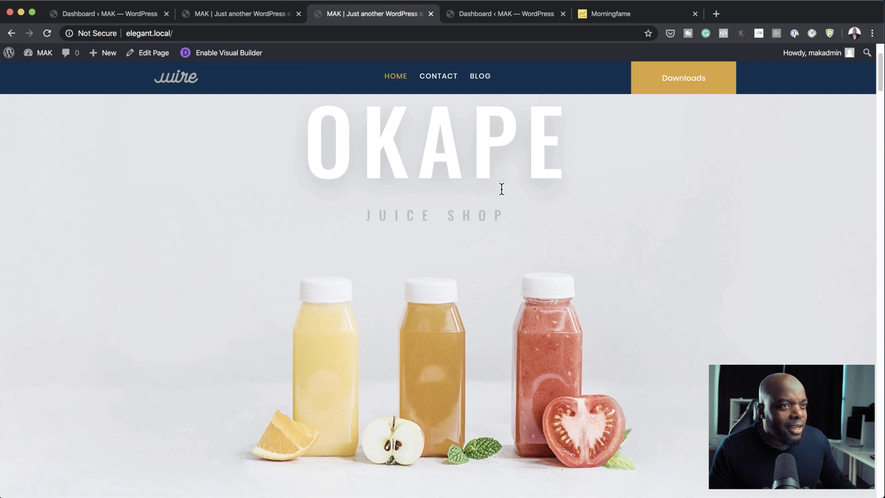
pyautogui.scroll(-10, 502, 189)
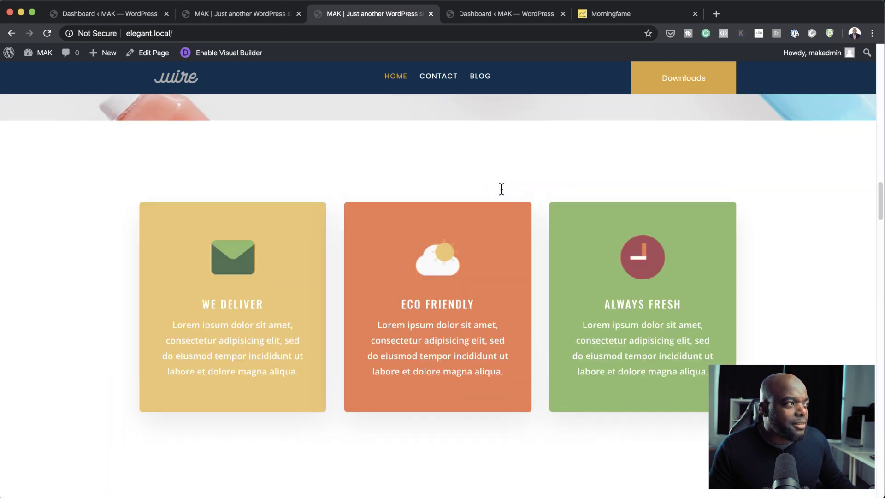
pyautogui.scroll(15, 502, 188)
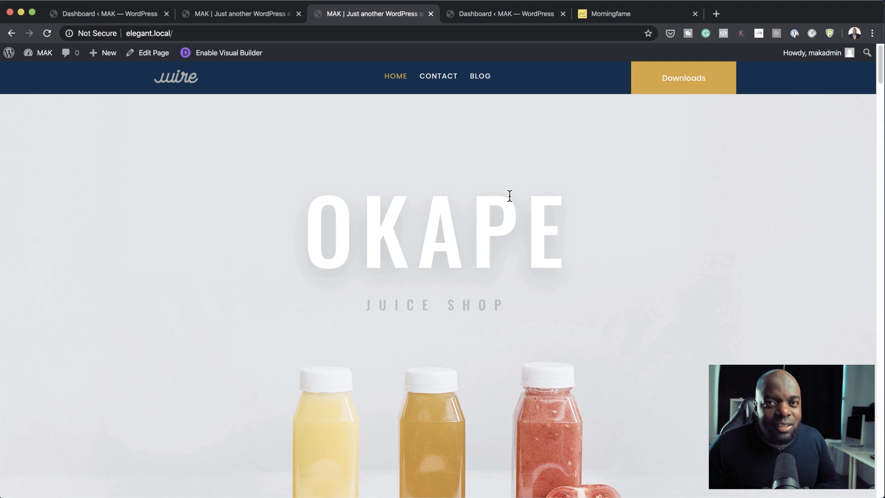
# - From the WordPress dashboard sidebar, go to Divi > Theme Builder
pyautogui.press('super+1')
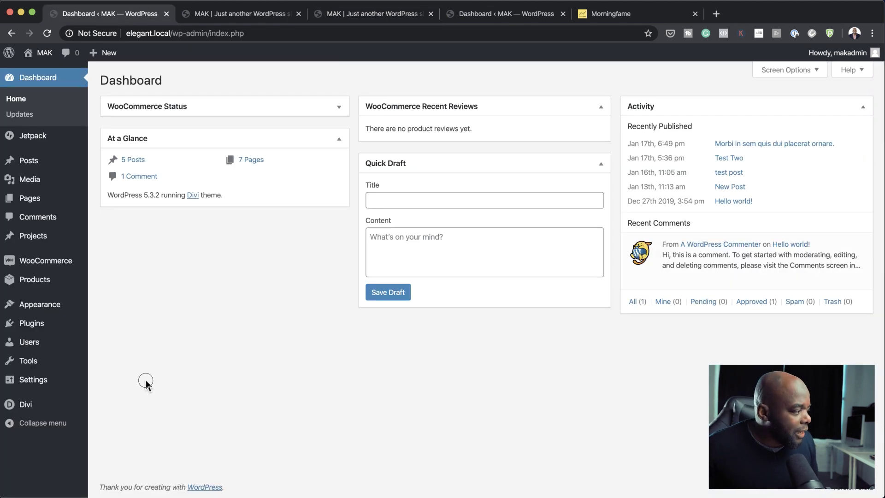
pyautogui.moveTo(28, 409)
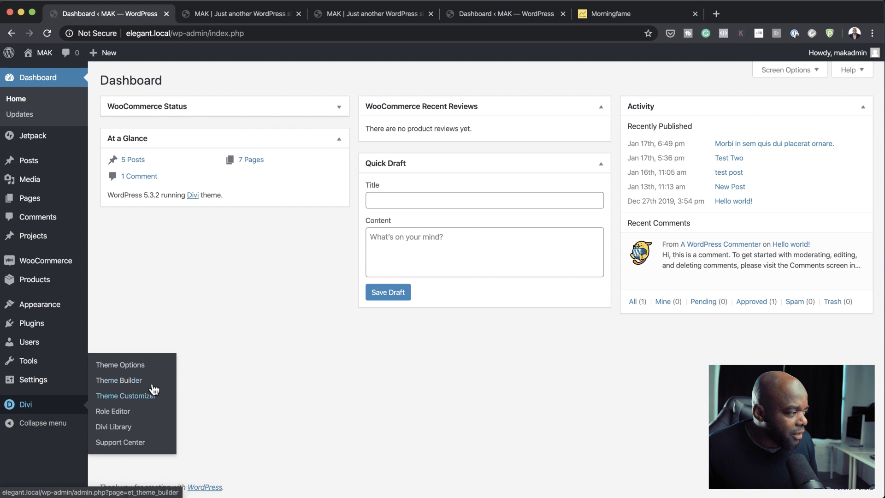
pyautogui.click(134, 383)
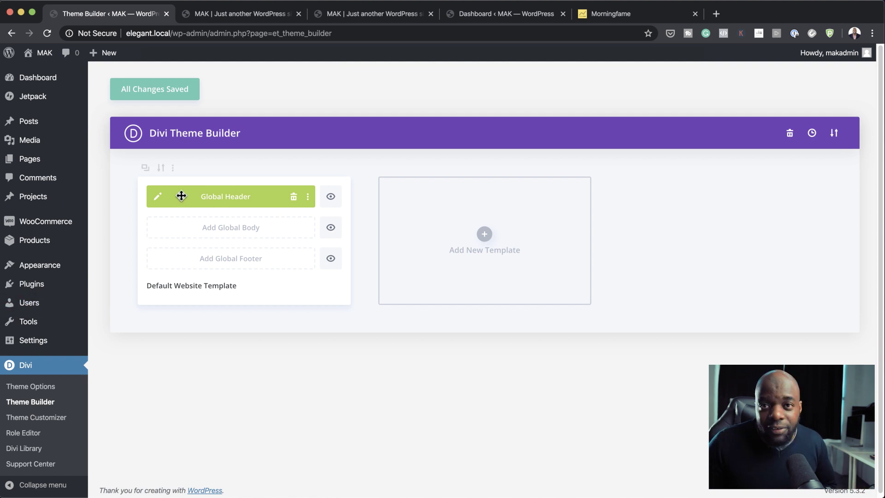
# - Edit the Global Header layout and open its section's settings panel
pyautogui.click(158, 197)
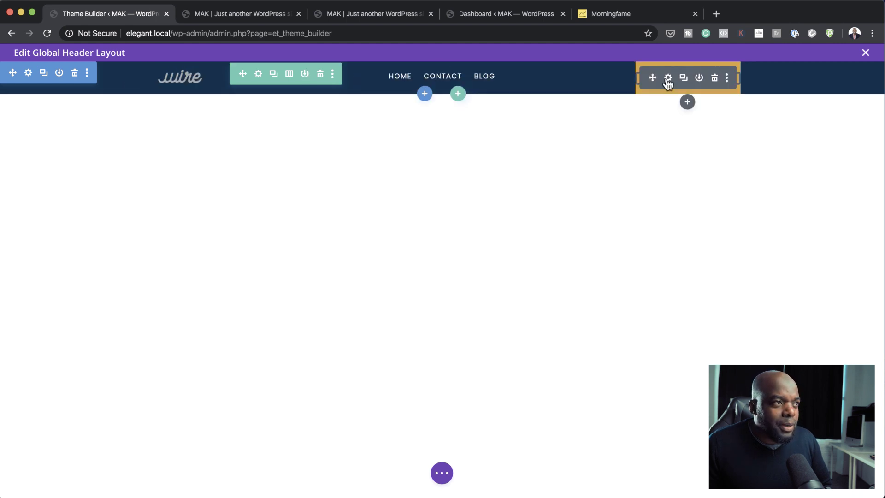
pyautogui.click(28, 74)
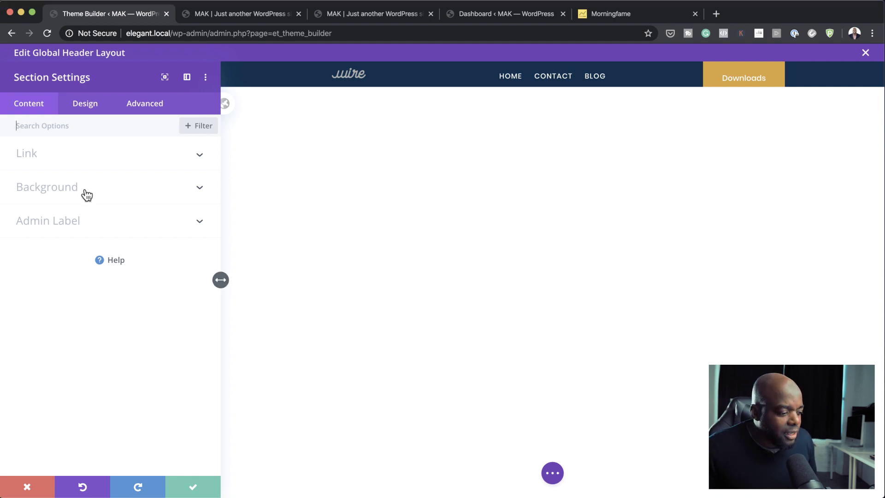
# - On the section's Advanced tab, expand Position and show the position type dropdown
pyautogui.click(147, 110)
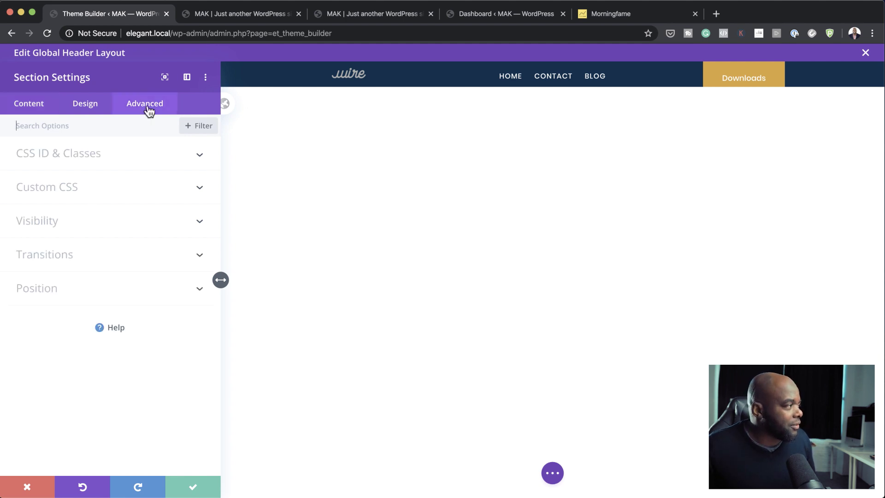
pyautogui.click(70, 292)
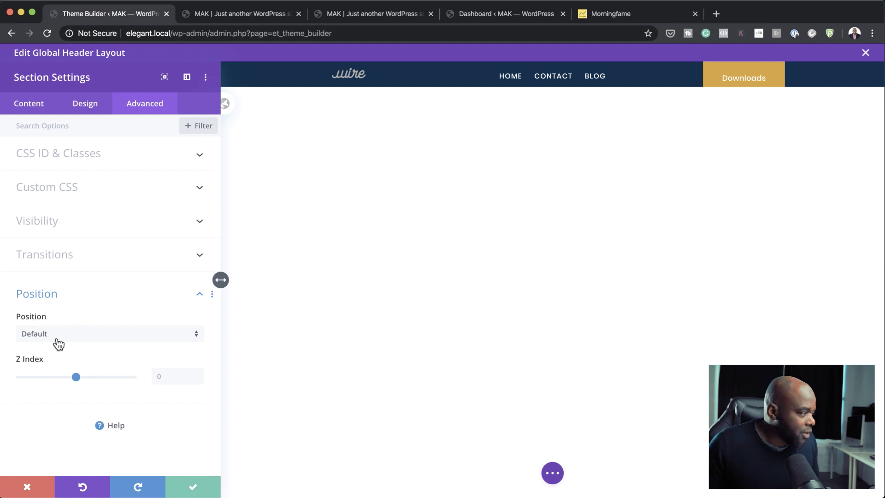
pyautogui.click(88, 341)
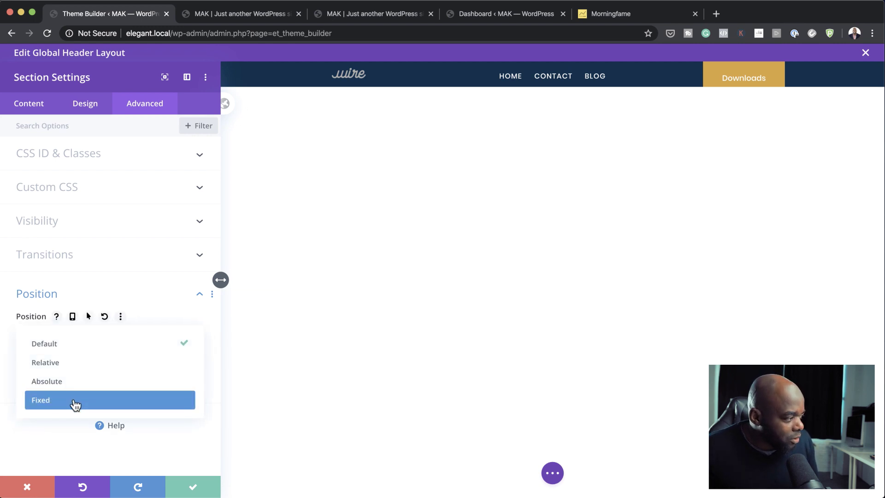
# - Set the header section's Position to Fixed at top-left with Z Index 42
pyautogui.click(75, 401)
pyautogui.scroll(-3, 100, 387)
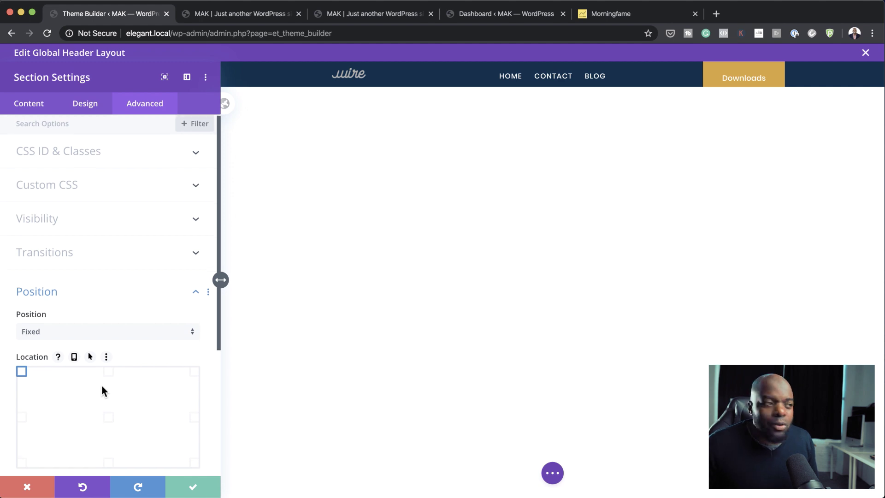
pyautogui.scroll(-2, 101, 386)
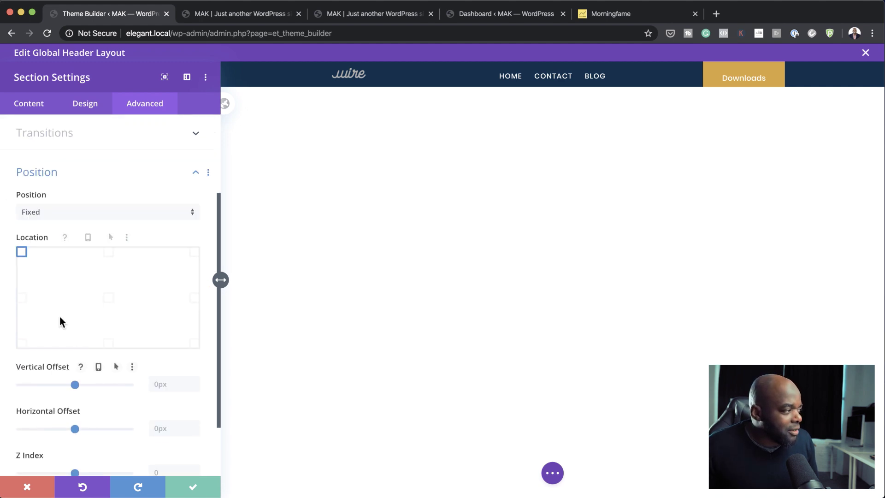
pyautogui.click(22, 252)
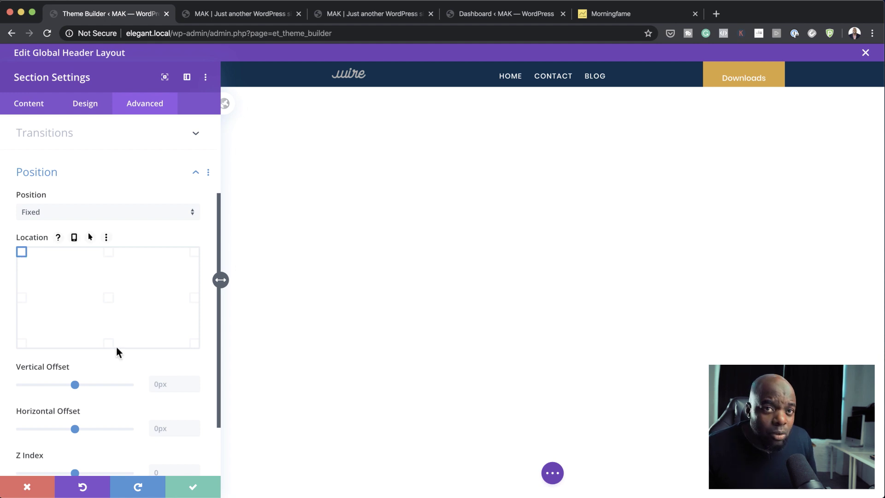
pyautogui.scroll(-3, 152, 367)
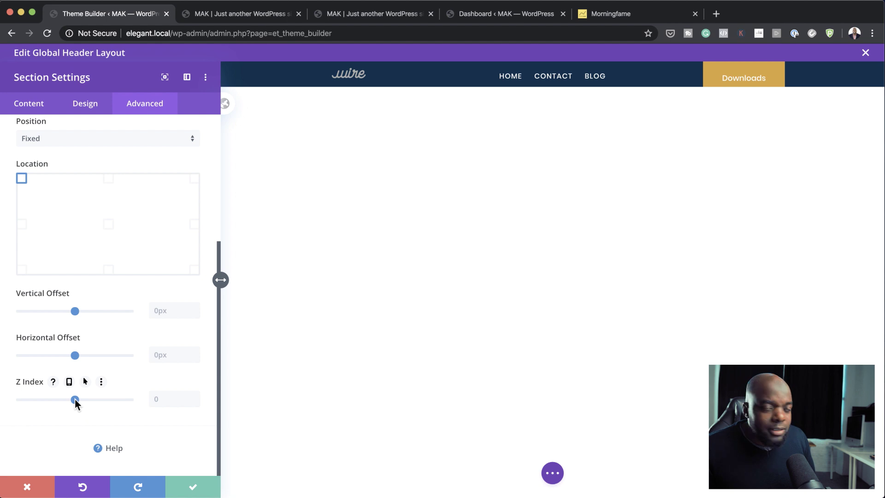
pyautogui.moveTo(75, 400); pyautogui.dragTo(80, 402)
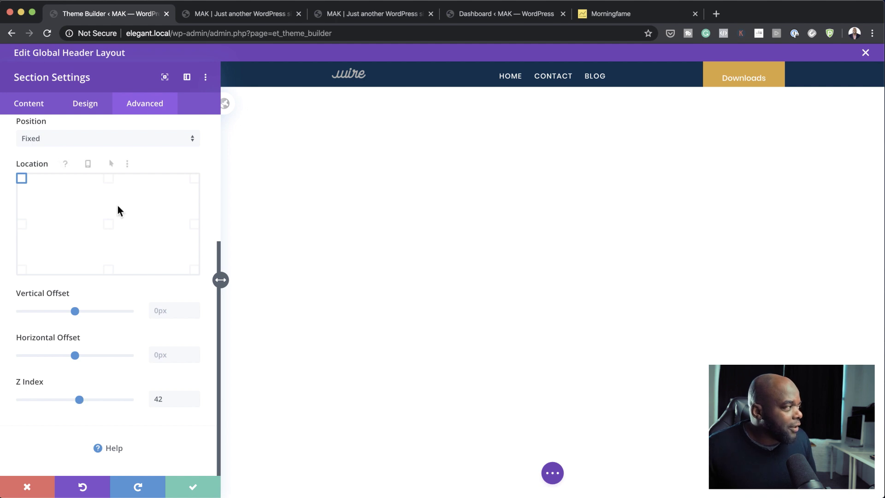
pyautogui.scroll(2, 146, 250)
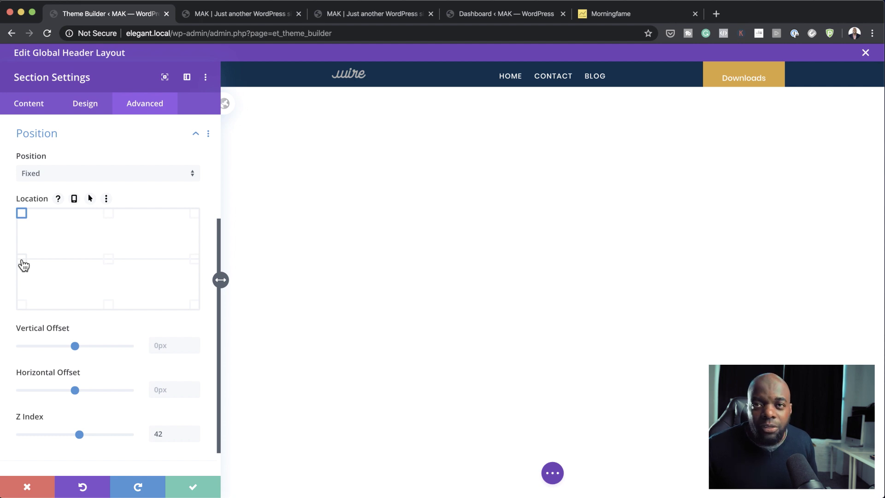
# - Try middle-left and bottom-left locations, then re-anchor the header top-left and apply
pyautogui.click(21, 260)
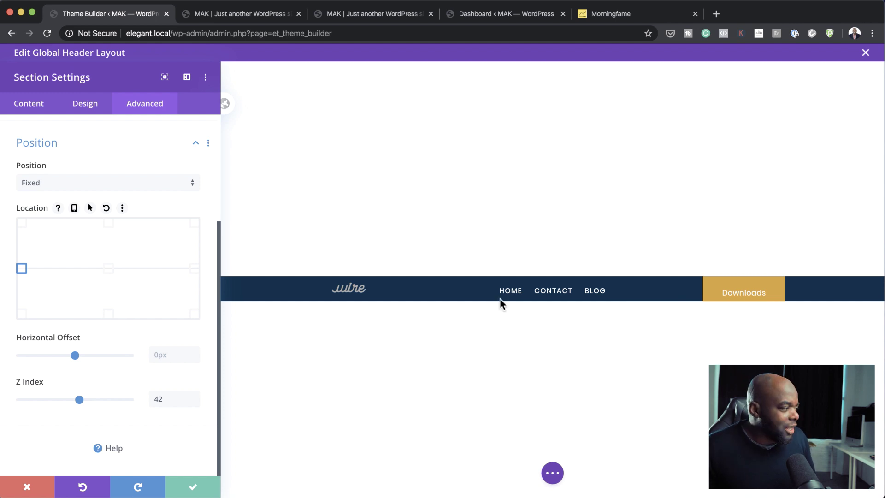
pyautogui.click(22, 315)
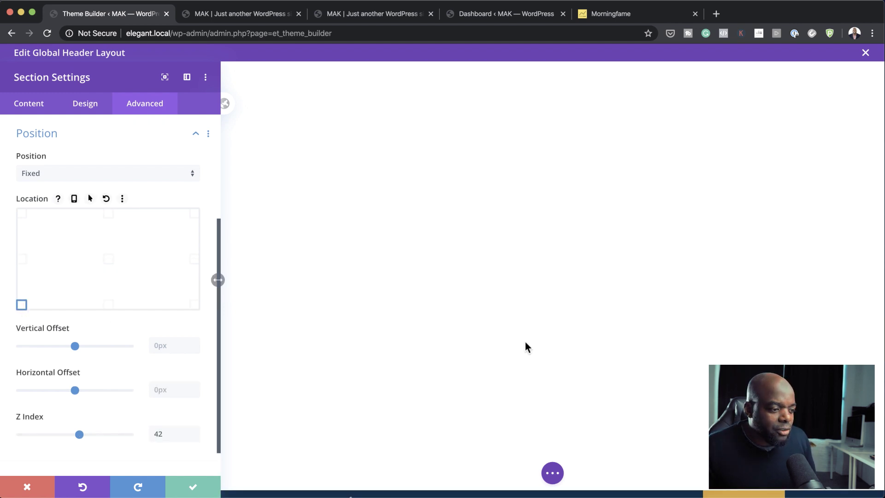
pyautogui.click(22, 215)
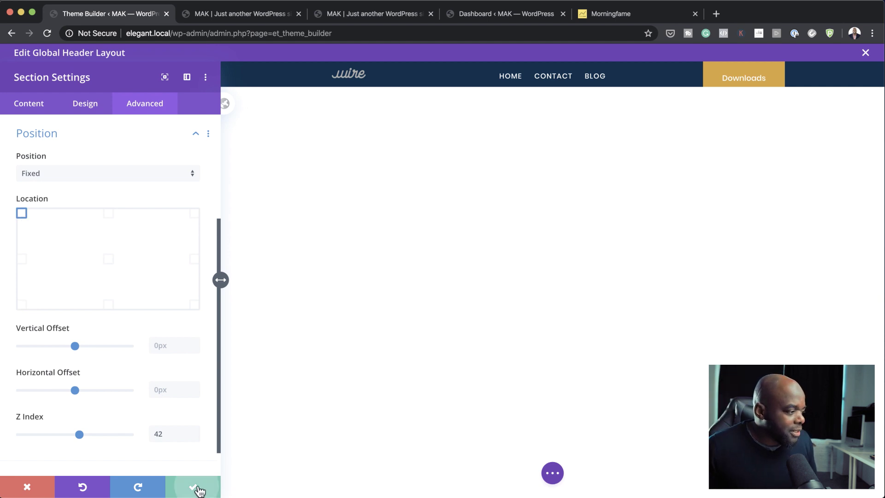
pyautogui.click(198, 488)
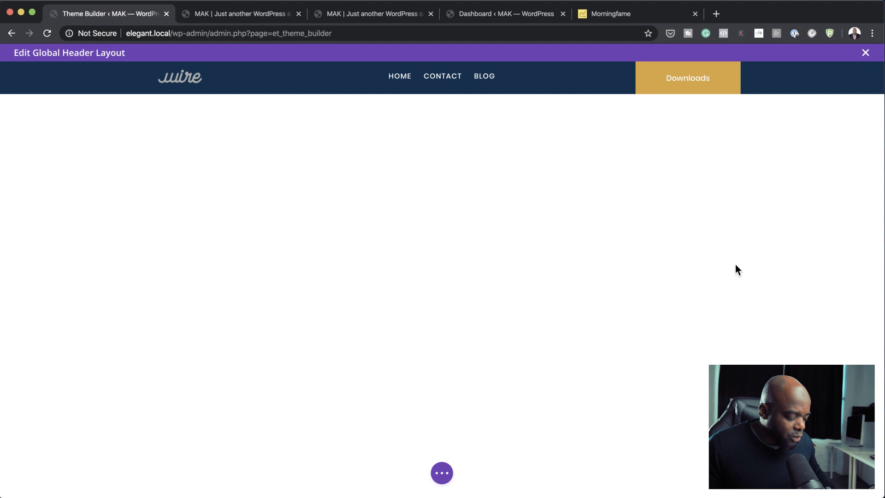
# - Save the Theme Builder changes and open the live site in a new tab
pyautogui.click(865, 53)
pyautogui.click(174, 99)
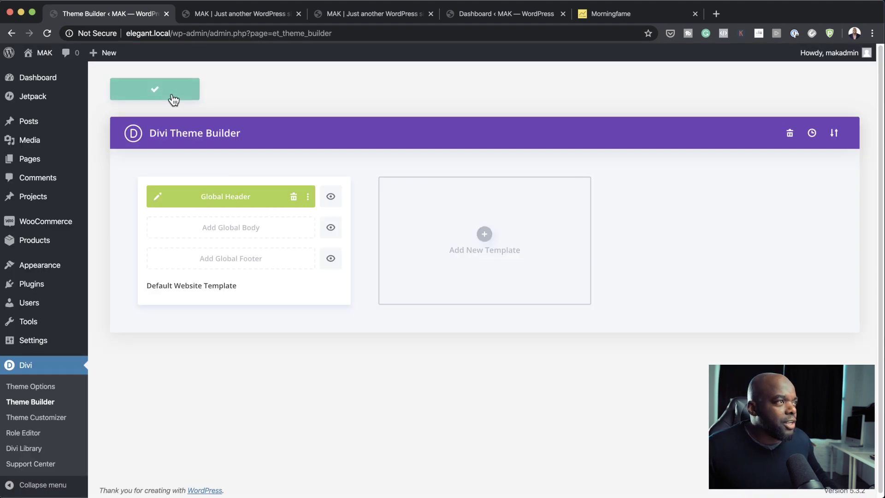
pyautogui.keyDown('super'); pyautogui.click(41, 72); pyautogui.keyUp('super')
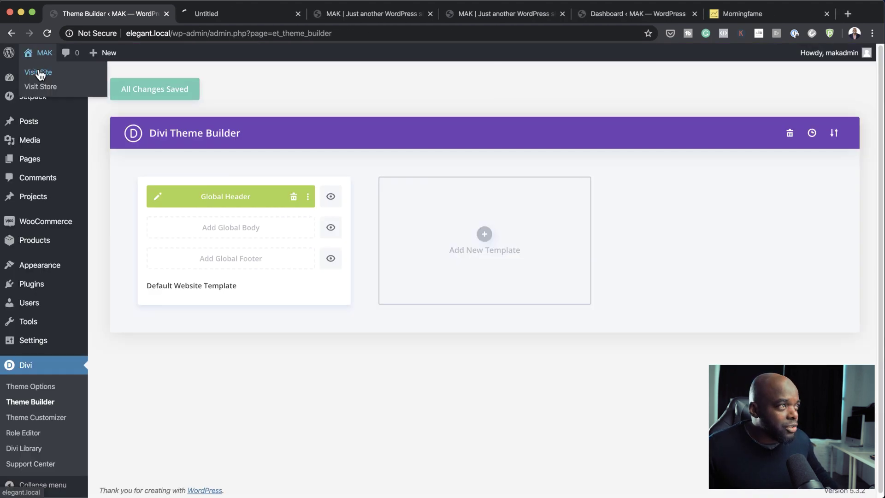
# - In the new site tab, scroll the OKAPE home page to check the navy header stays fixed
pyautogui.click(234, 18)
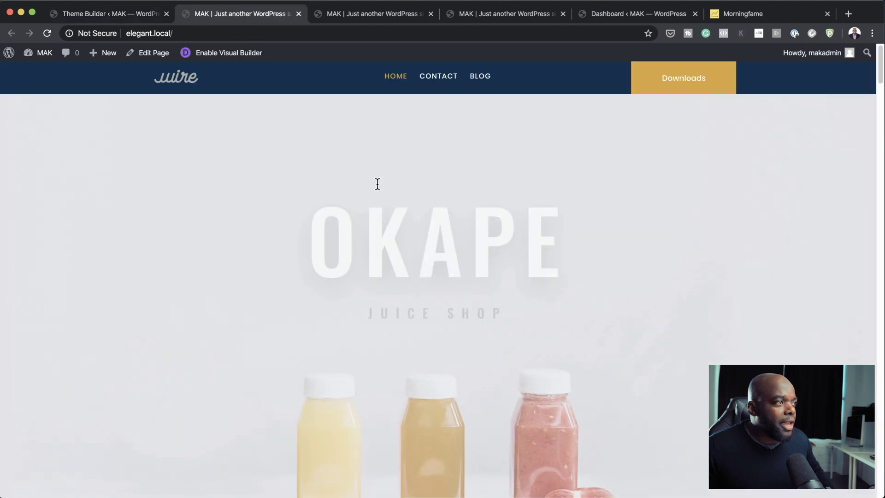
pyautogui.scroll(-3, 535, 138)
pyautogui.scroll(-5, 535, 134)
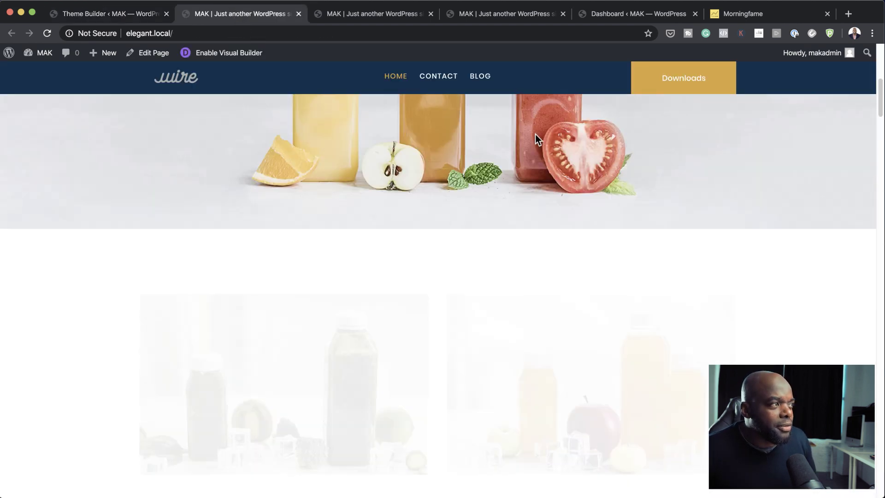
pyautogui.scroll(8, 536, 134)
pyautogui.scroll(-5, 535, 134)
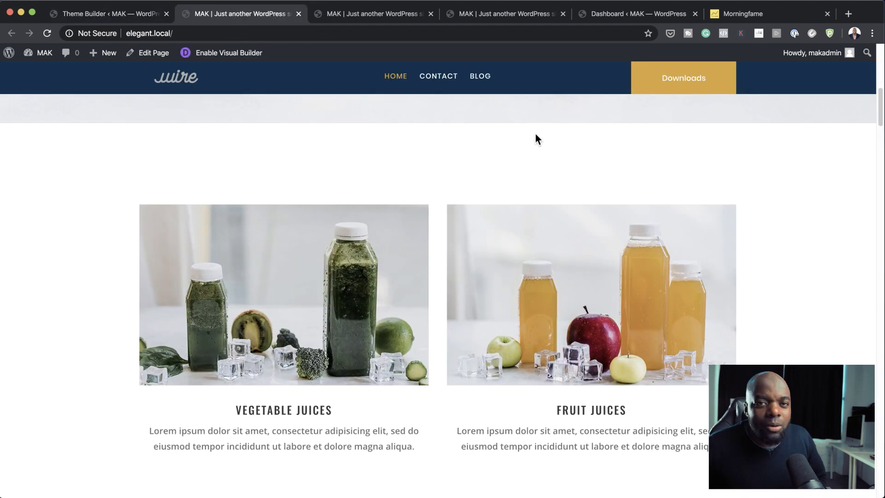